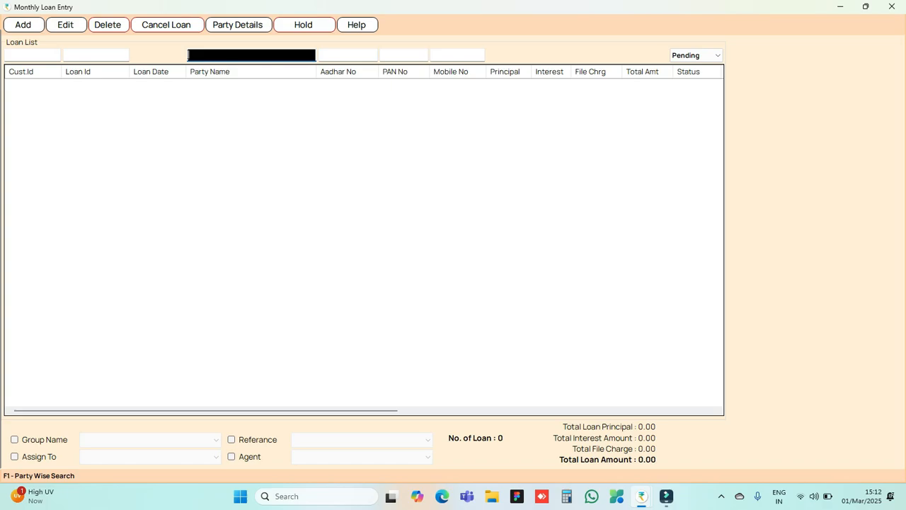
- Add a new monthly loan and select the listed customer as its party
click(23, 25)
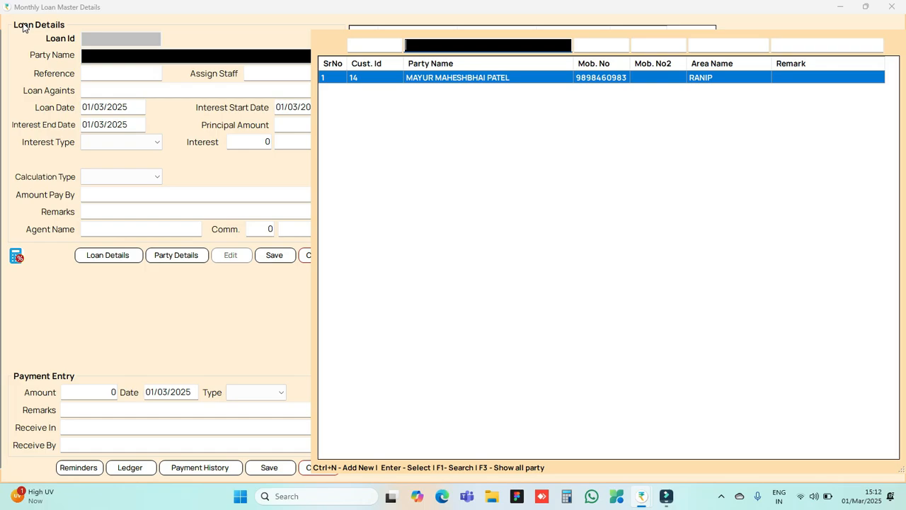
key(Return)
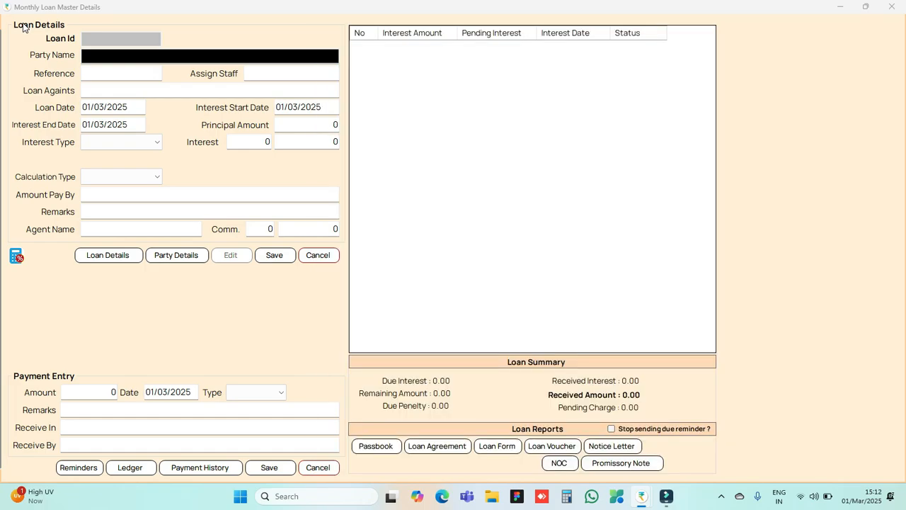
key(Return)
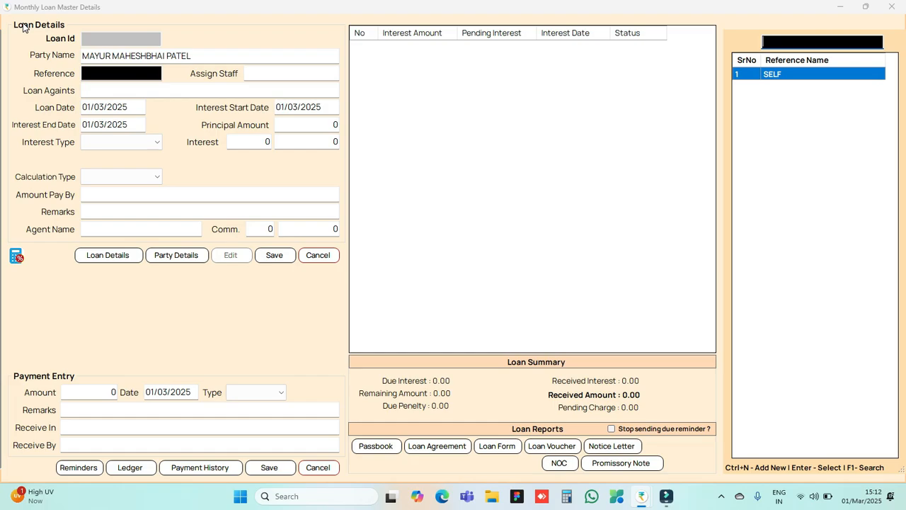
- Set the loan's reference to SELF and assign the listed staff member, leaving Loan Againts blank
key(Return)
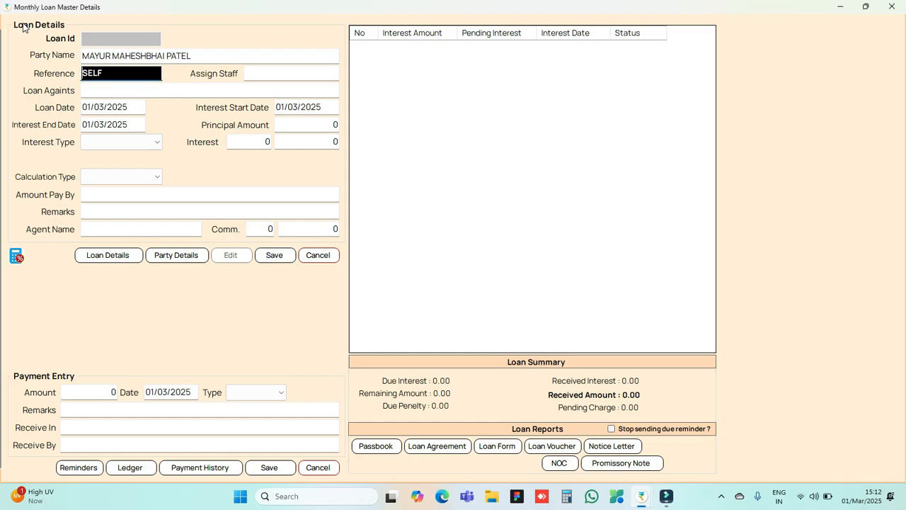
key(Return)
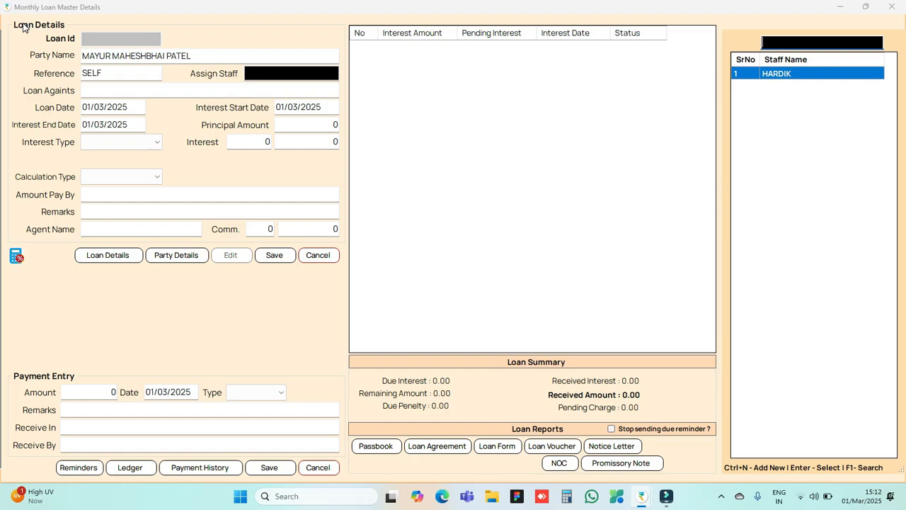
key(Return)
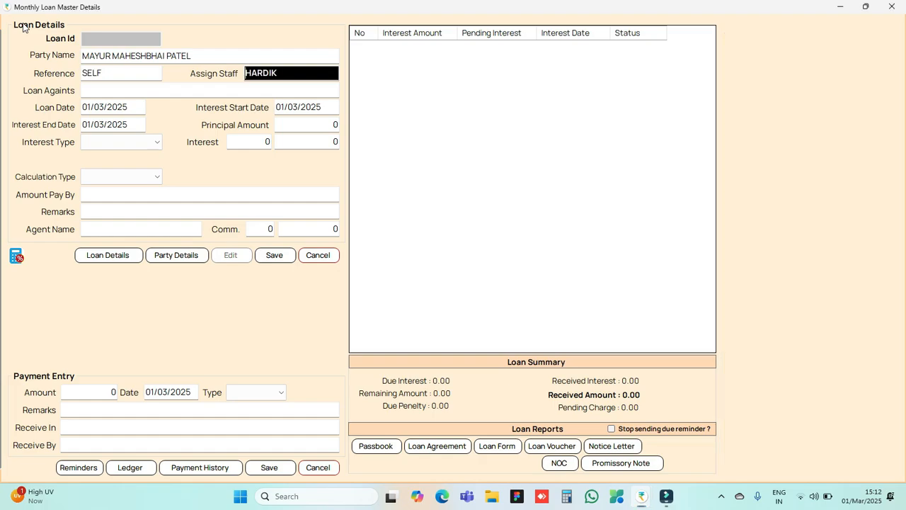
key(Return)
key(Return)
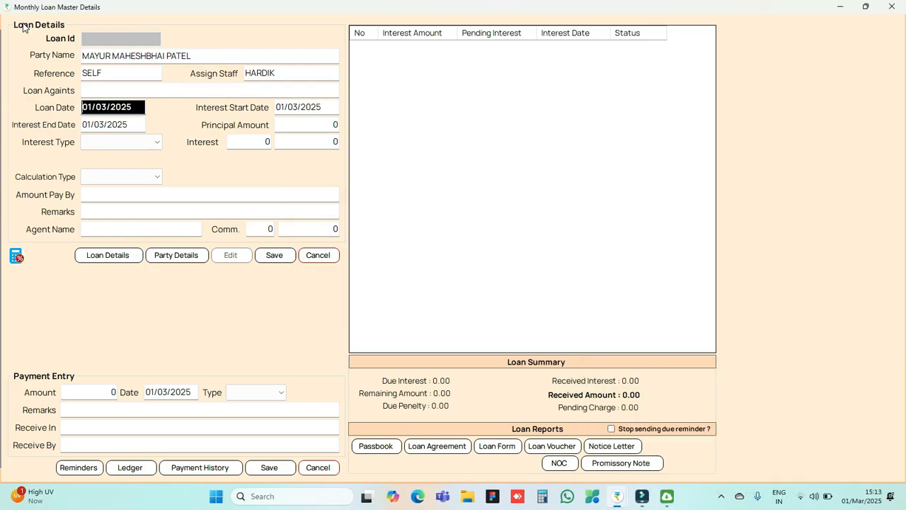
- Set the loan date to 01/02/2025 and the principal amount to 100000, keeping the default interest start and end dates
text(01022)
key(Tab)
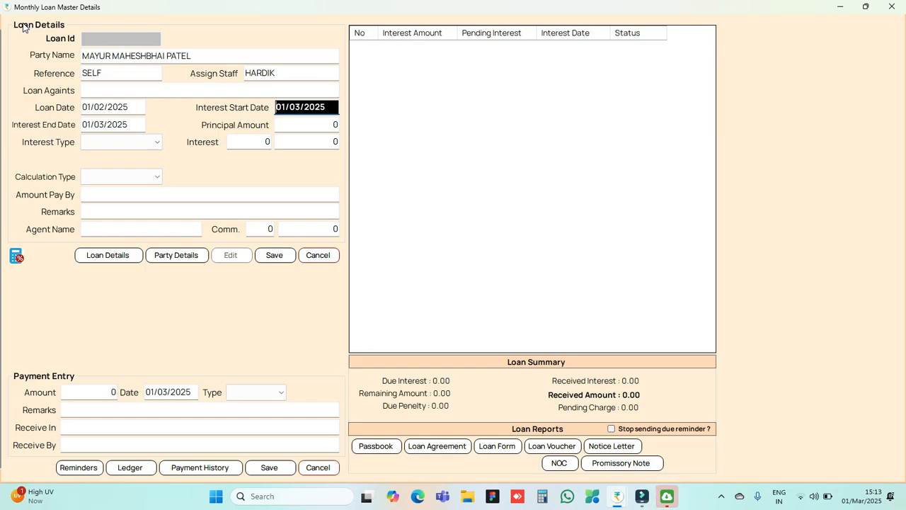
key(Tab)
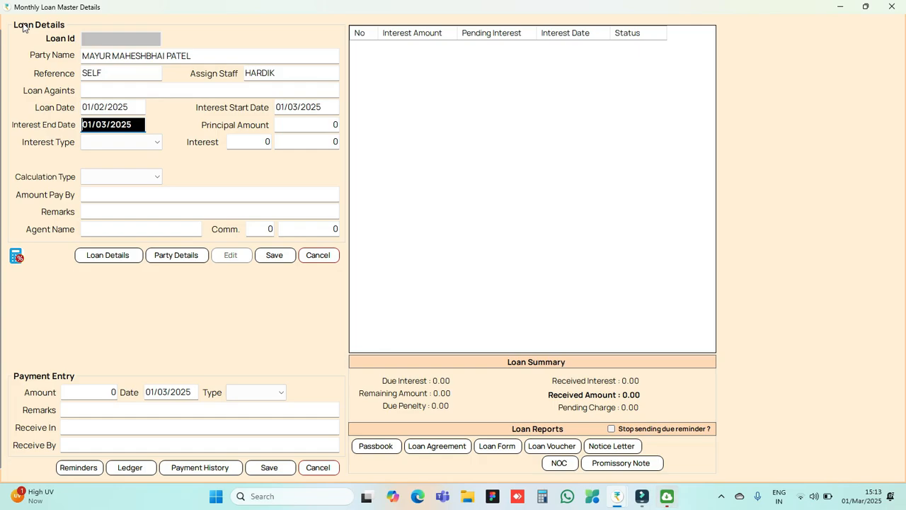
key(Tab)
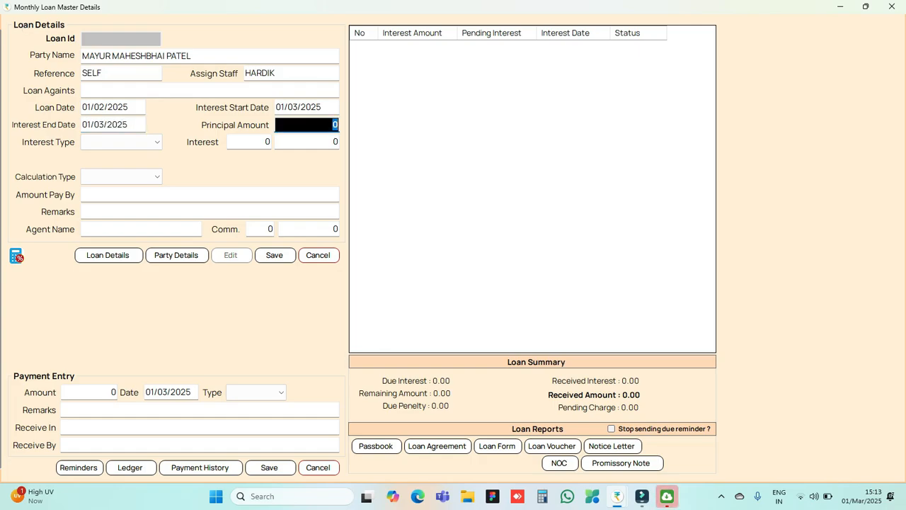
text(100000)
key(Tab)
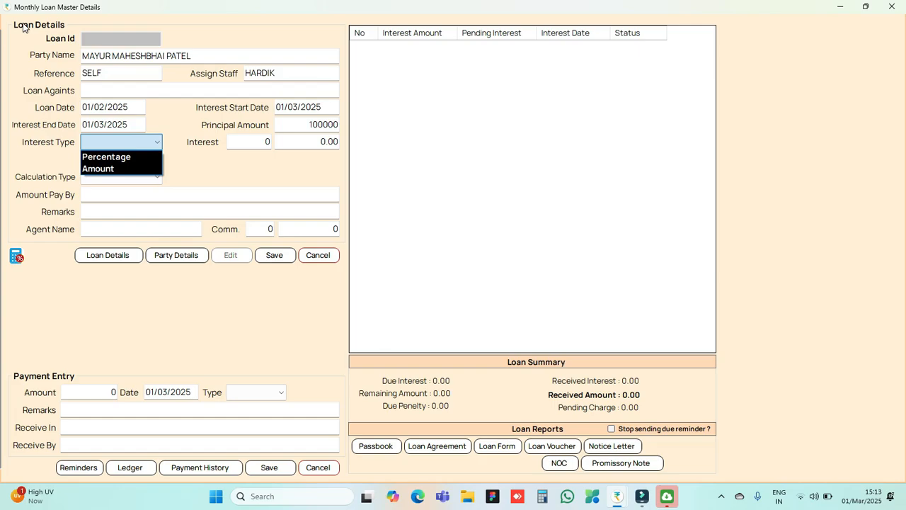
- Set the interest type to Percentage with an interest rate of 2
key(Down)
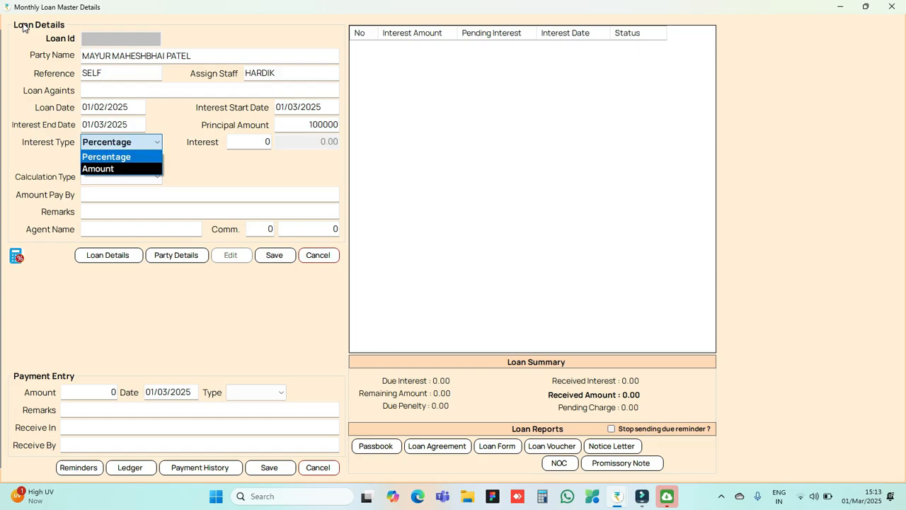
key(Down)
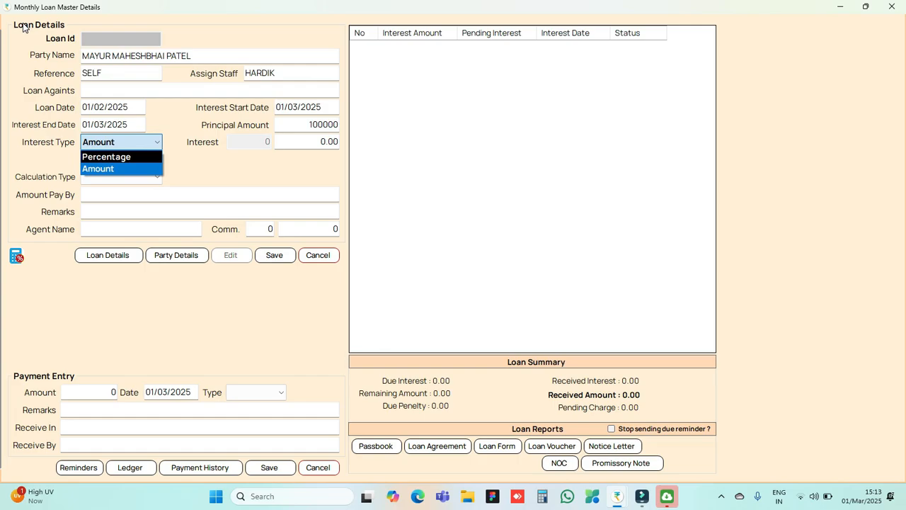
key(Up)
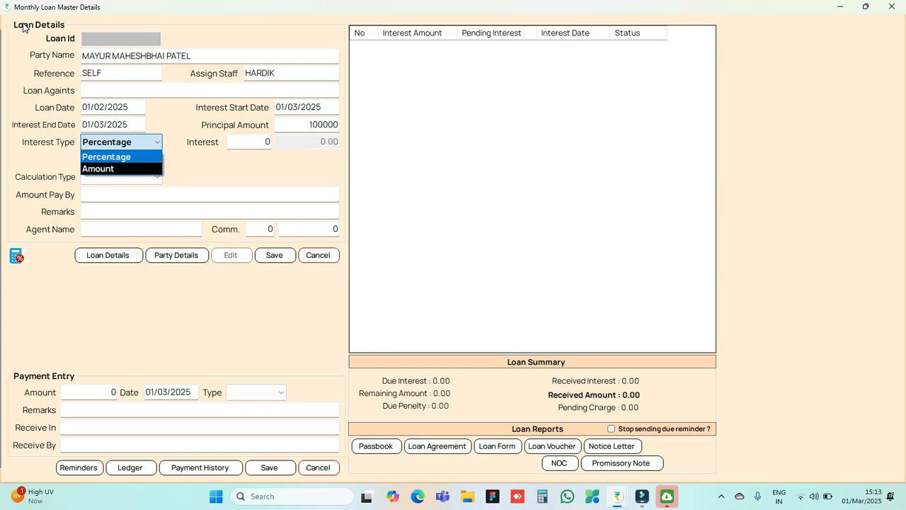
key(Return)
key(Tab)
text(2)
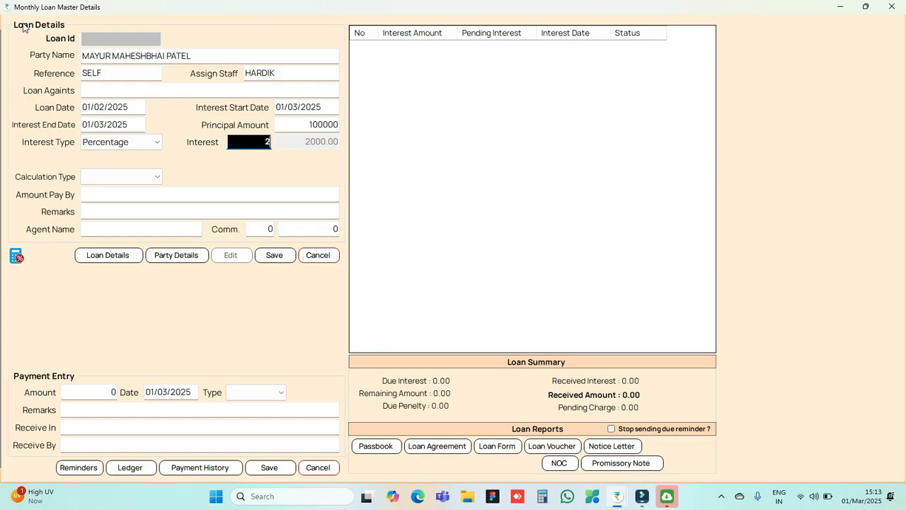
key(Tab)
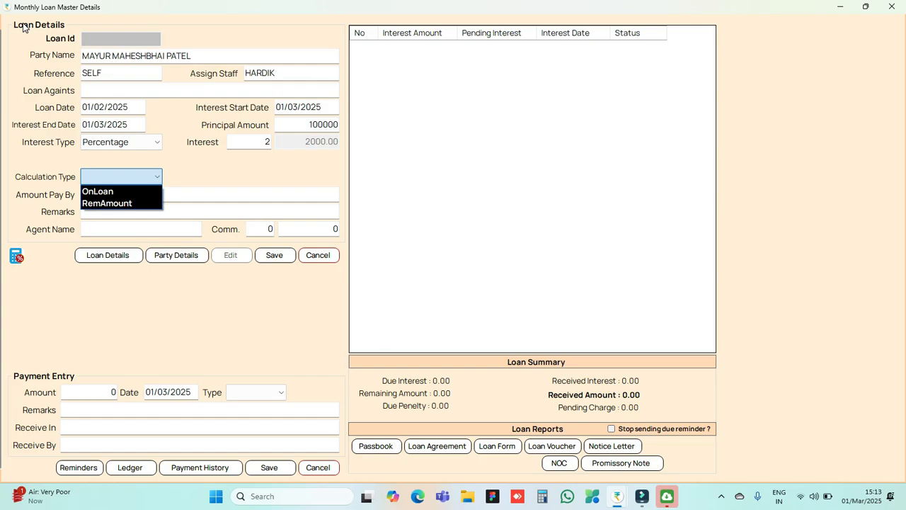
- Set the calculation type to RemAmount and choose CASH IN HAND as the account the amount is paid by
key(Down)
key(Down)
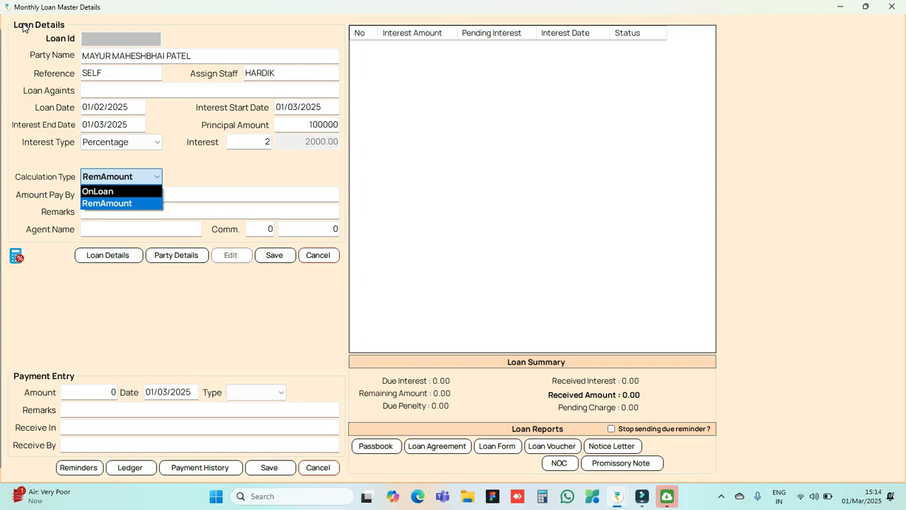
key(Return)
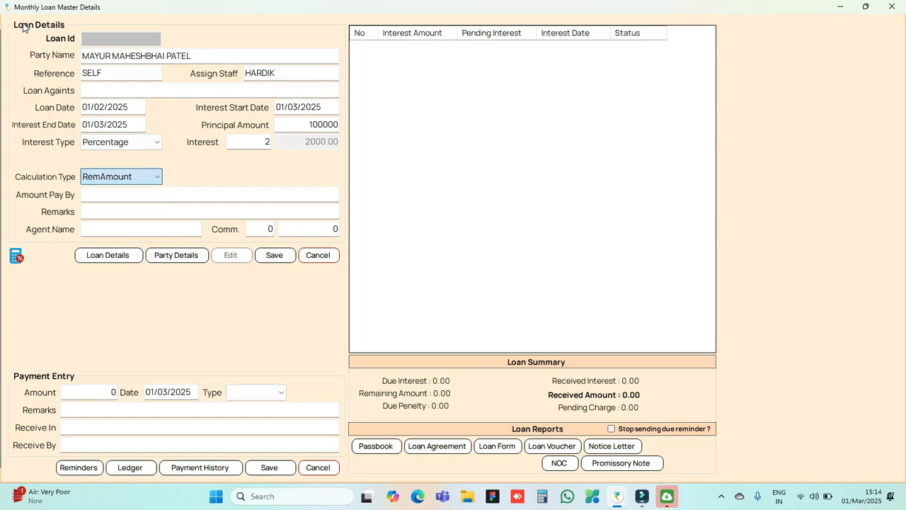
key(Return)
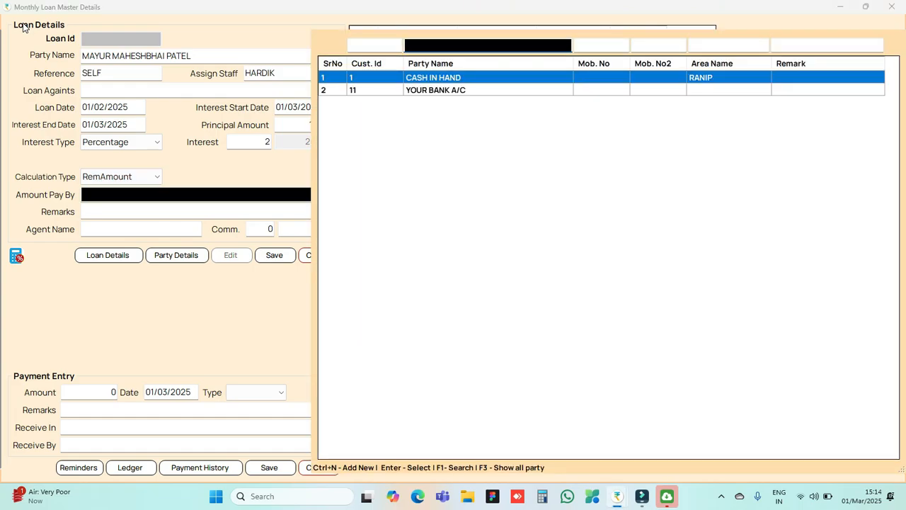
key(Return)
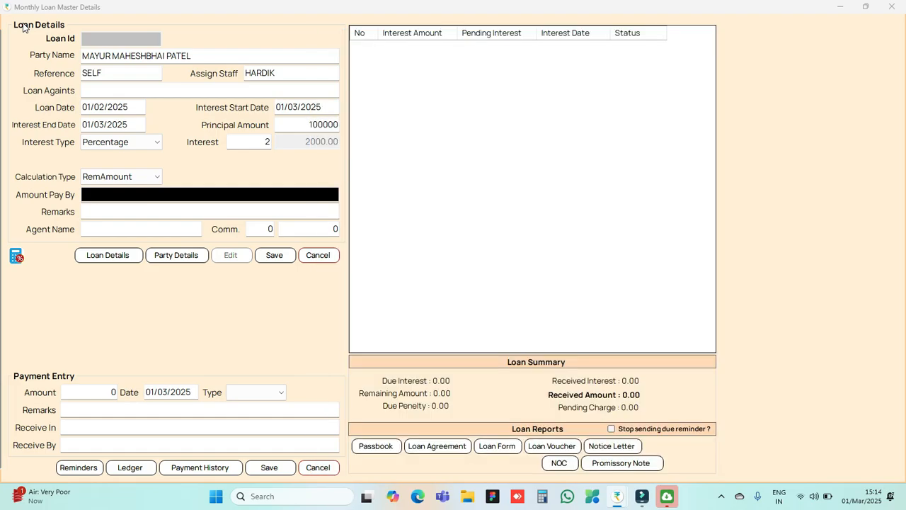
key(Return)
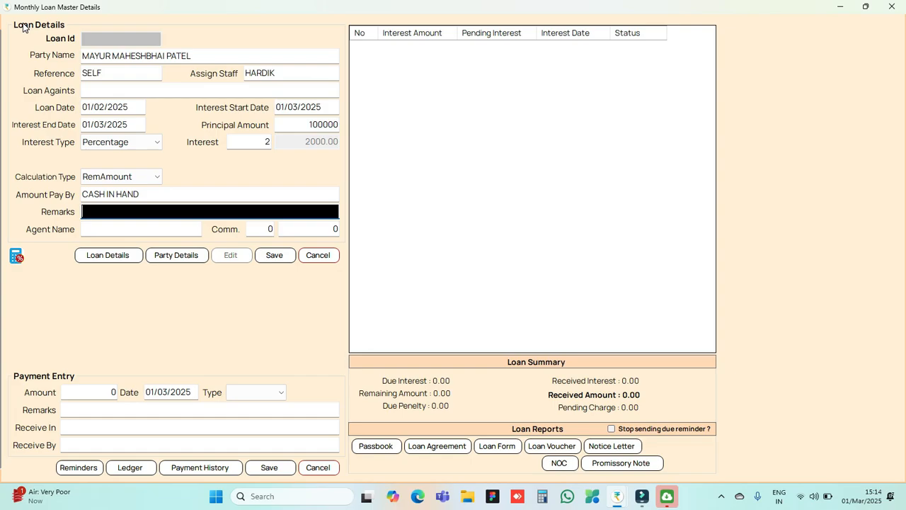
- Leave the loan remarks blank, choose the second listed agent, and enter a commission amount of 200
key(Return)
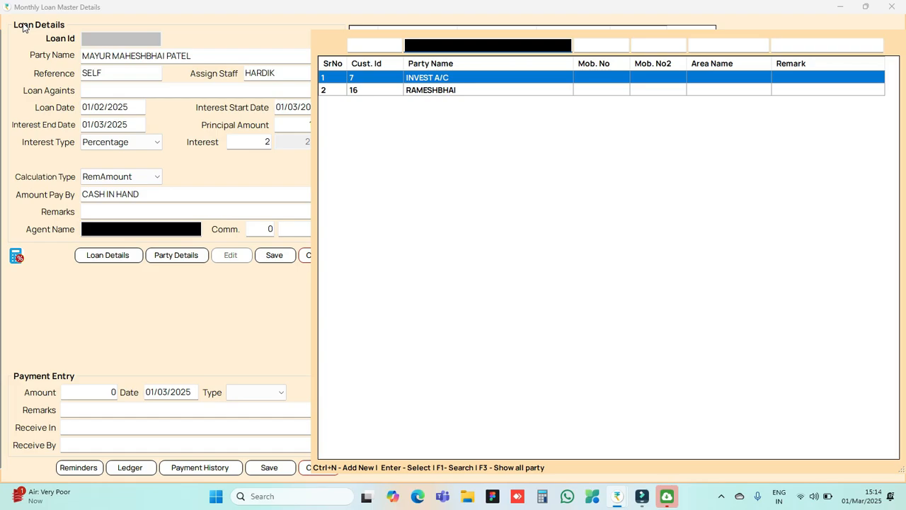
key(Down)
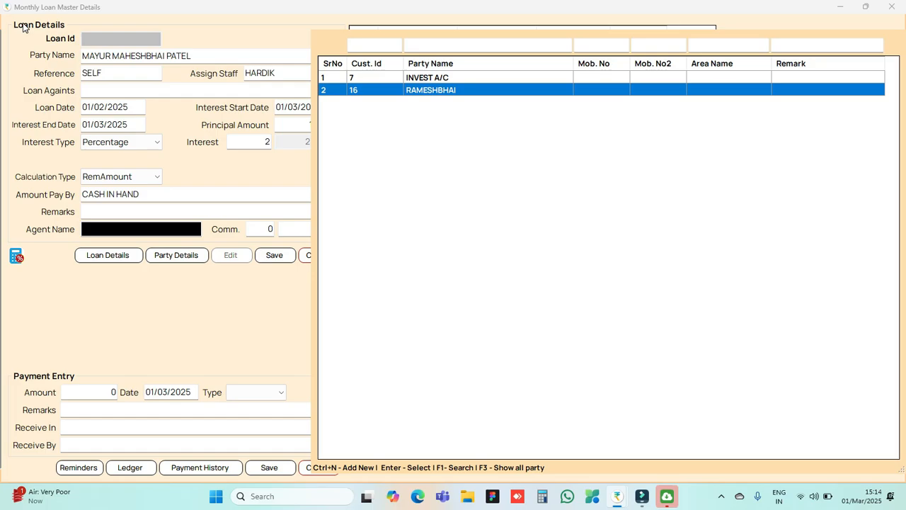
key(Return)
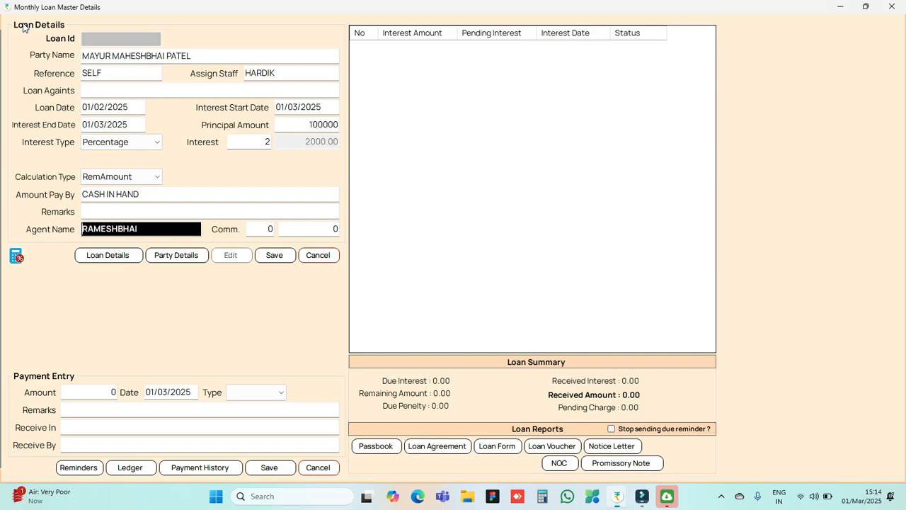
key(Return)
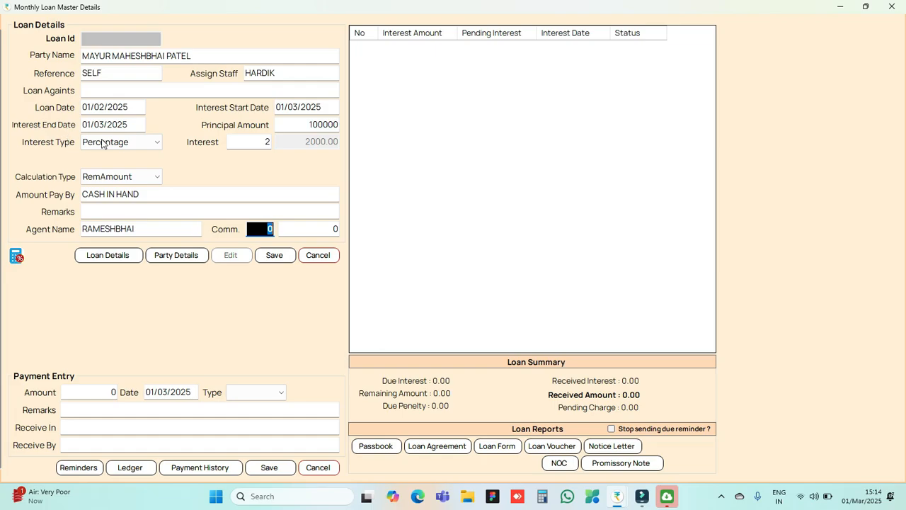
click(303, 231)
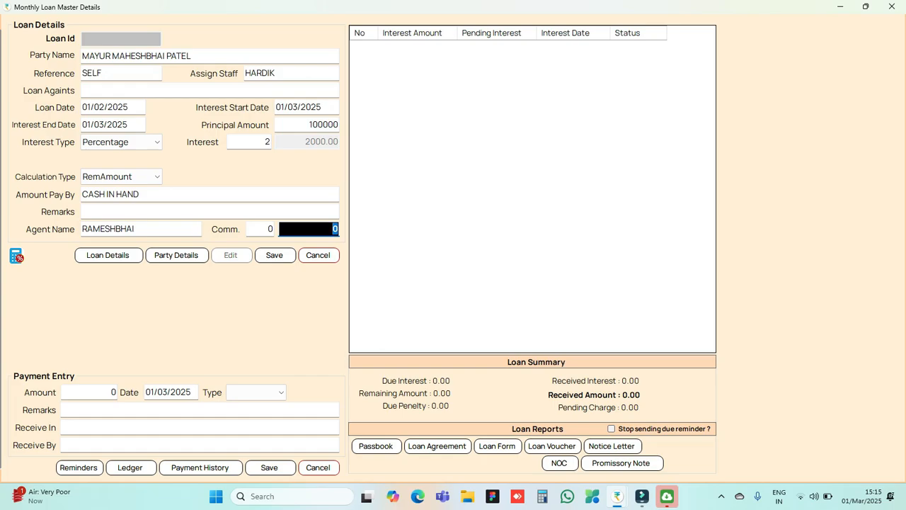
text(200)
- Save the new monthly loan and confirm
click(278, 257)
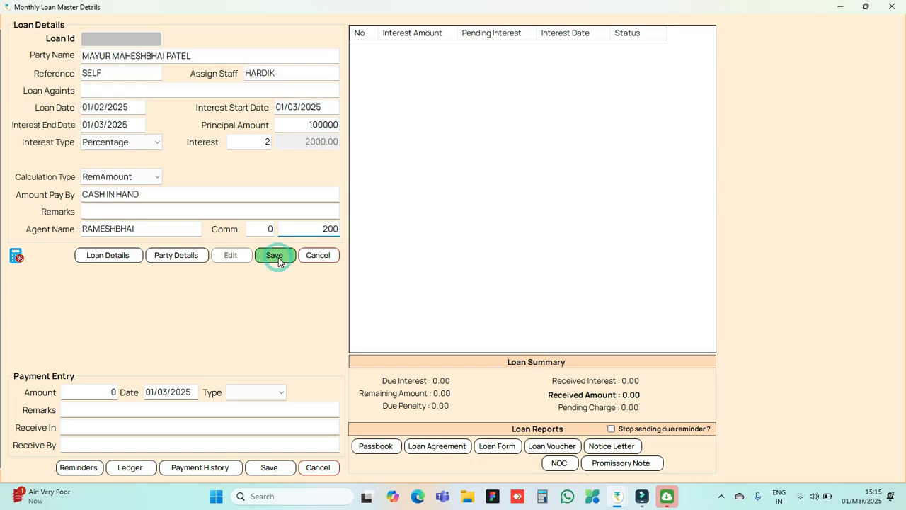
key(Return)
key(Return)
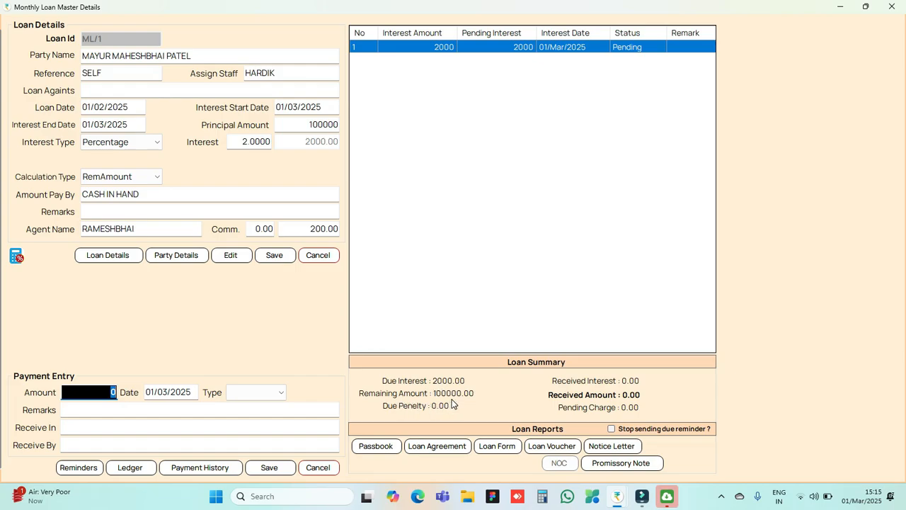
- Return to the dashboard and open the saved loan from the Monthly Due Interest list
key(Escape)
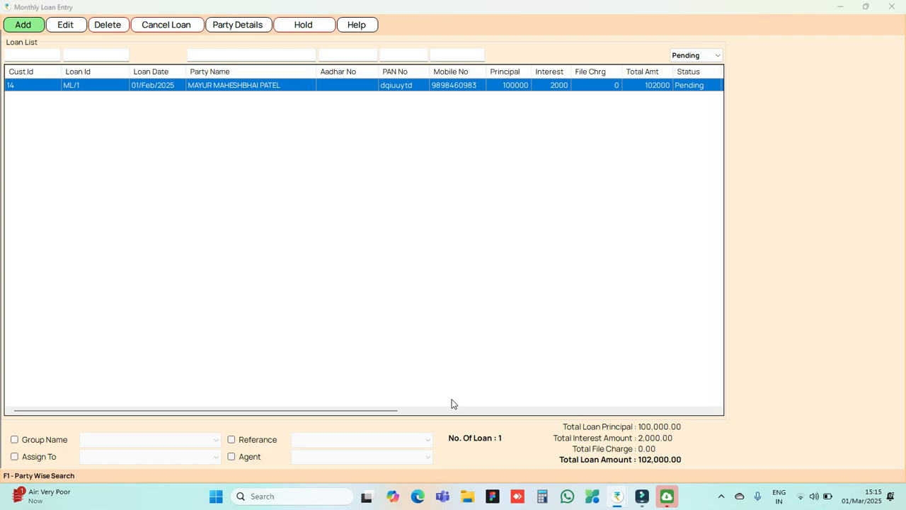
key(Escape)
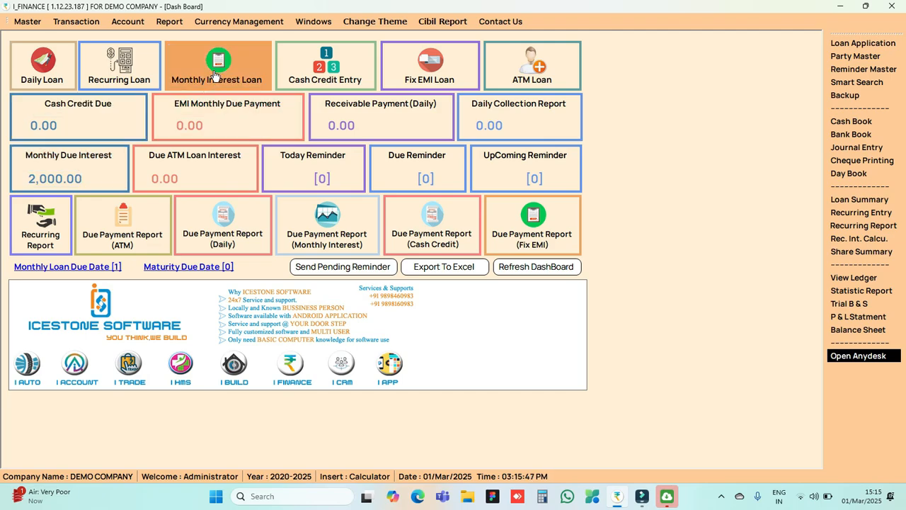
click(101, 168)
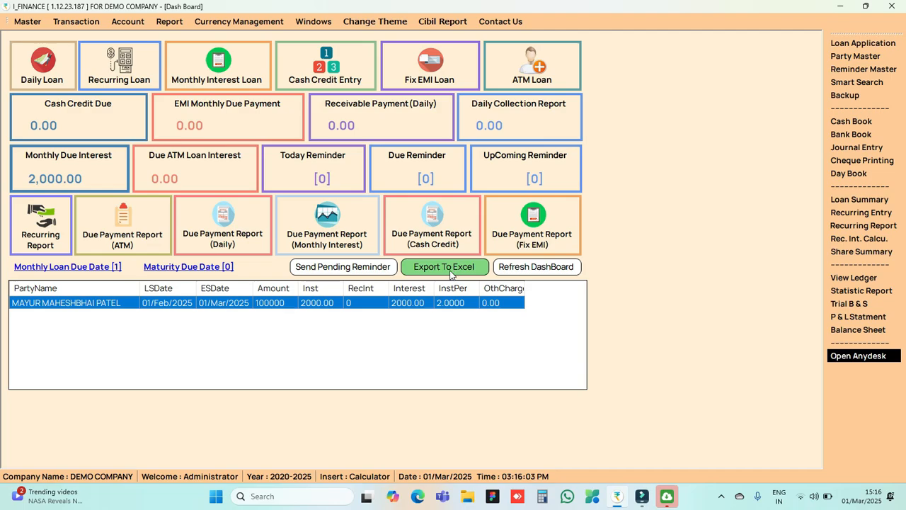
double_click(257, 303)
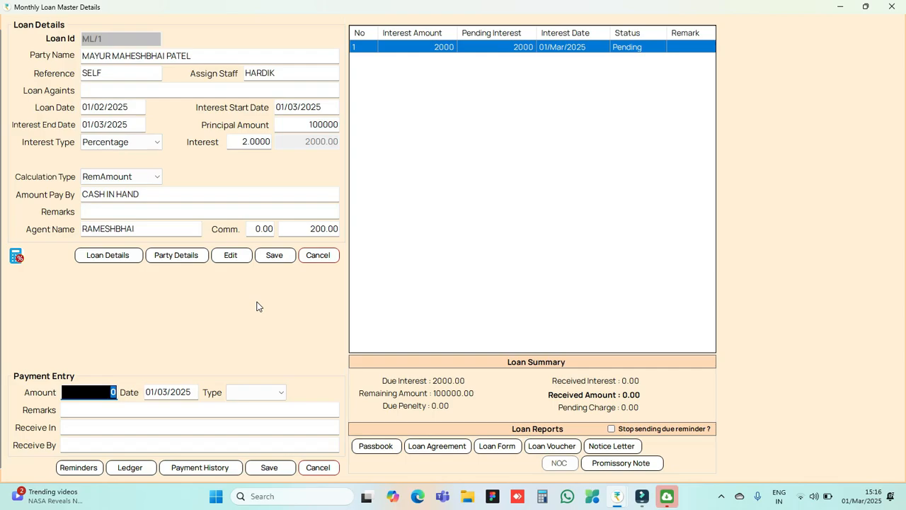
- Enter a payment of 2000 with the default date and payment type Ints in the loan's payment entry
text(2000)
key(Tab)
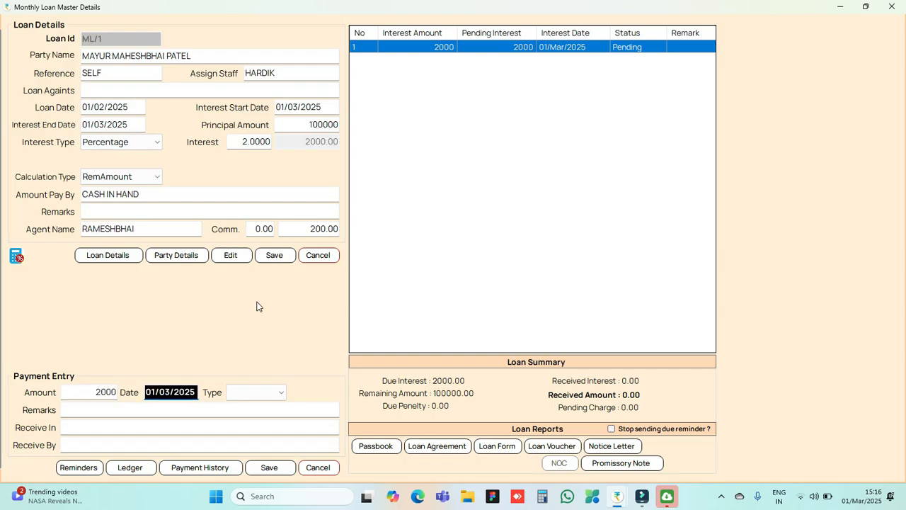
key(Tab)
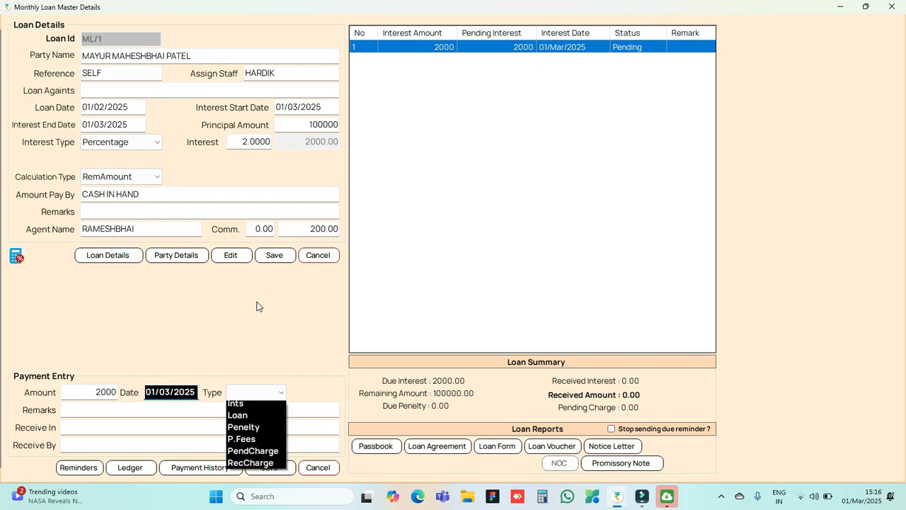
key(Down)
key(Tab)
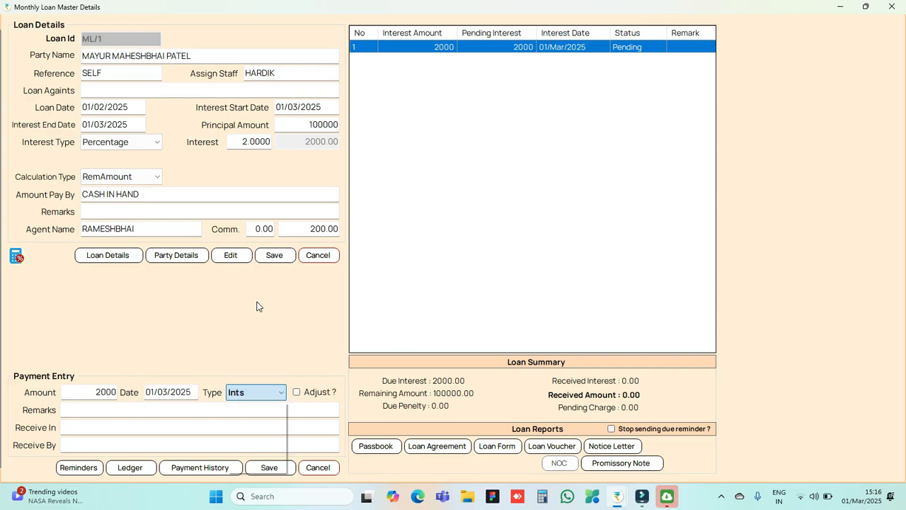
- Leave the payment remarks blank, receive the payment in CASH IN HAND, and choose the listed staff member as receiver
key(Tab)
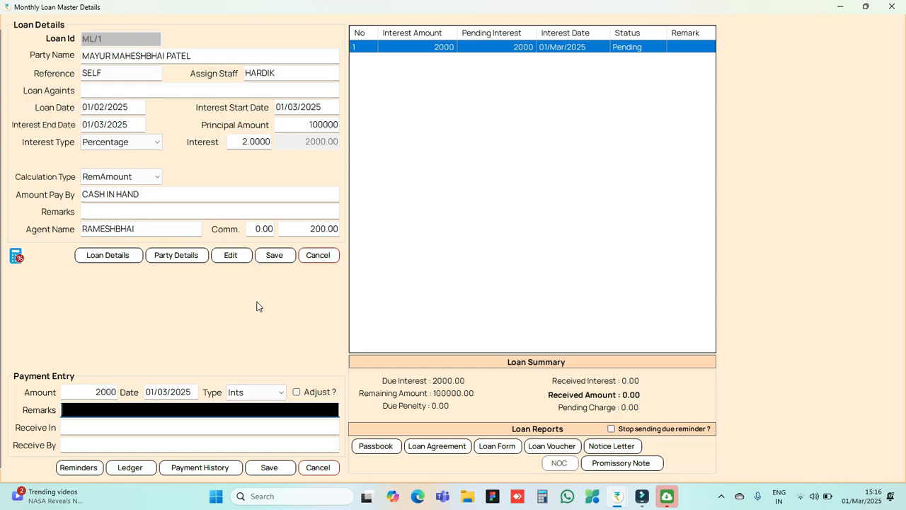
key(Tab)
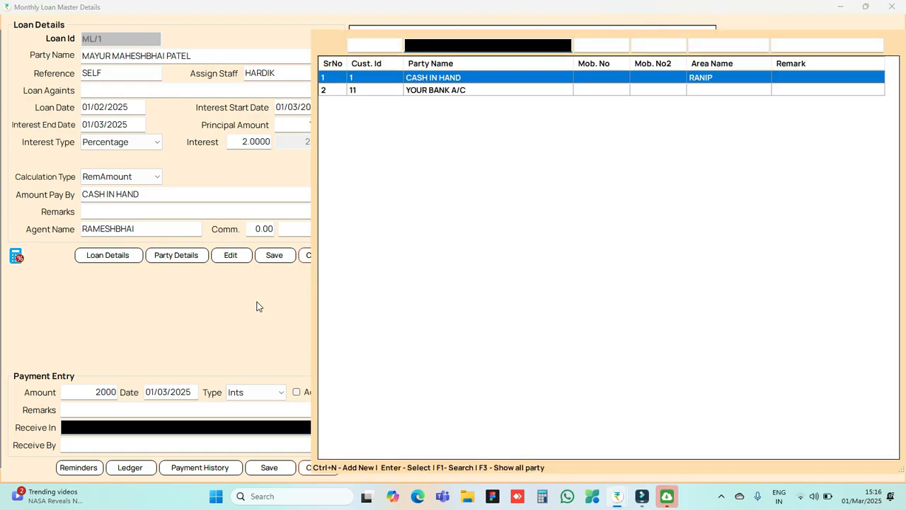
key(Return)
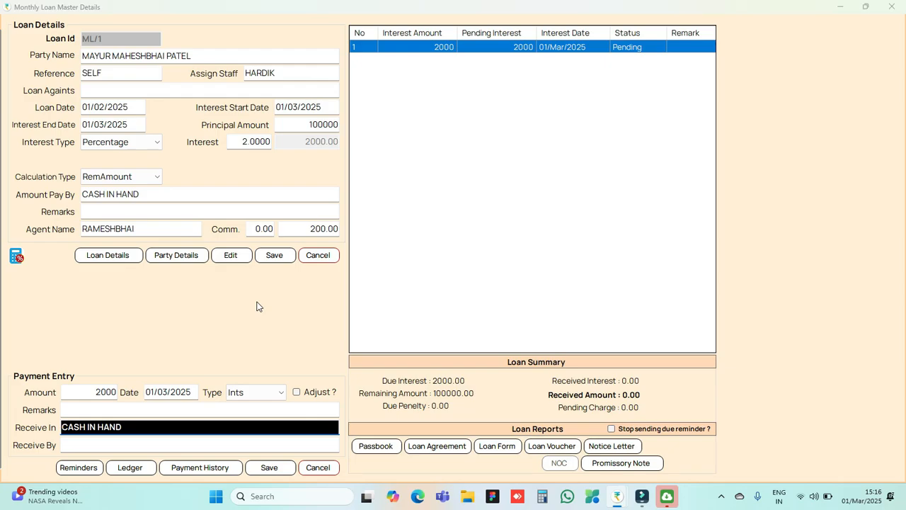
key(Tab)
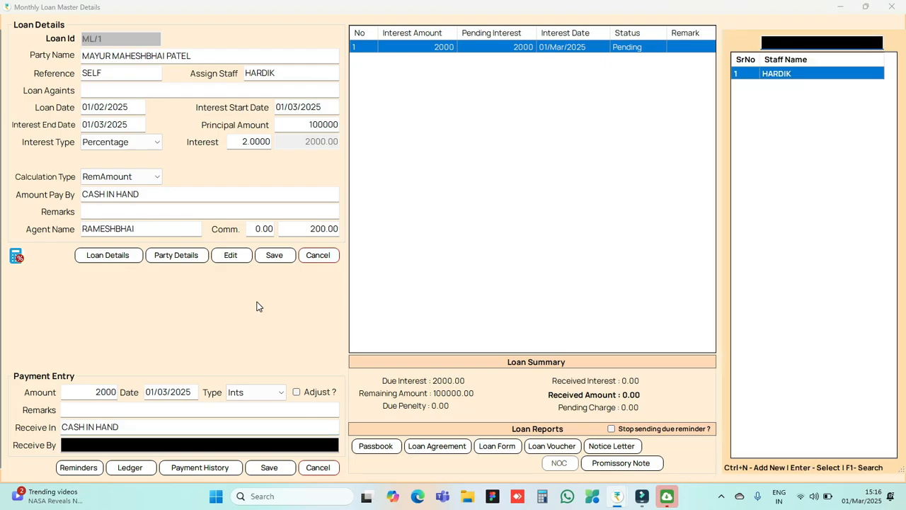
key(Return)
key(Return)
- Save the 2000 interest payment, confirm it, and accept 01/Apr/2025 as the next interest reminder date
key(Return)
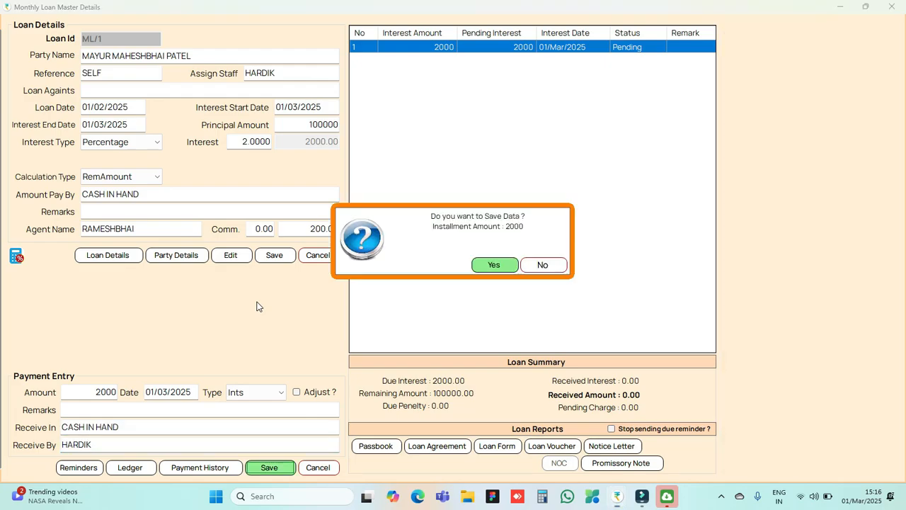
key(Return)
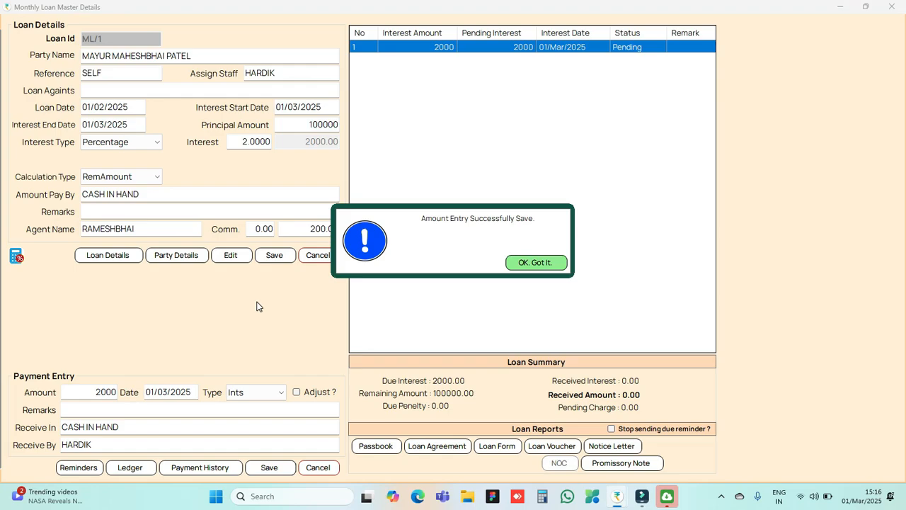
key(Return)
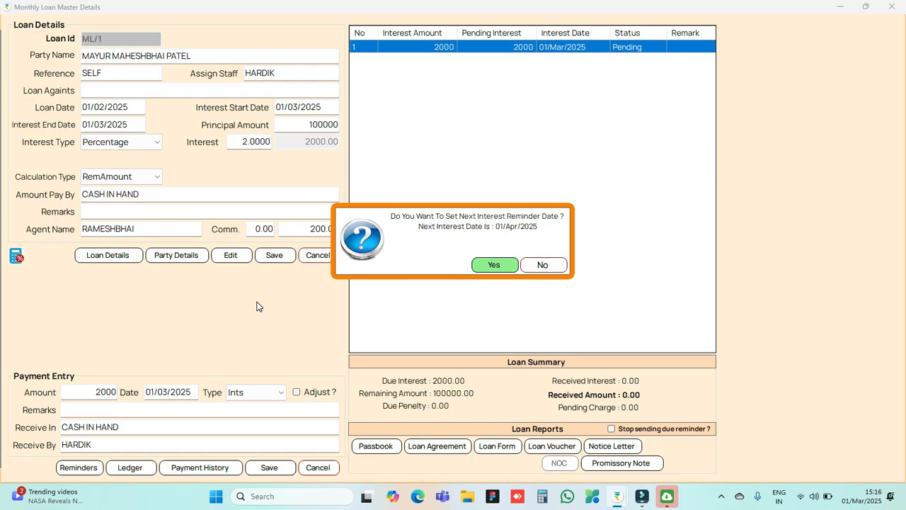
key(Return)
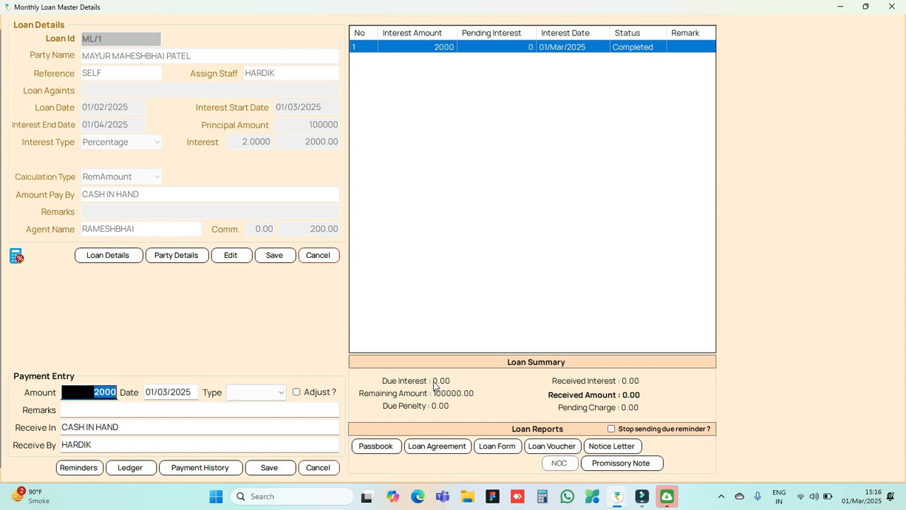
- Enter a second payment of 50000 with the default date and payment type Loan
text(50000)
key(Tab)
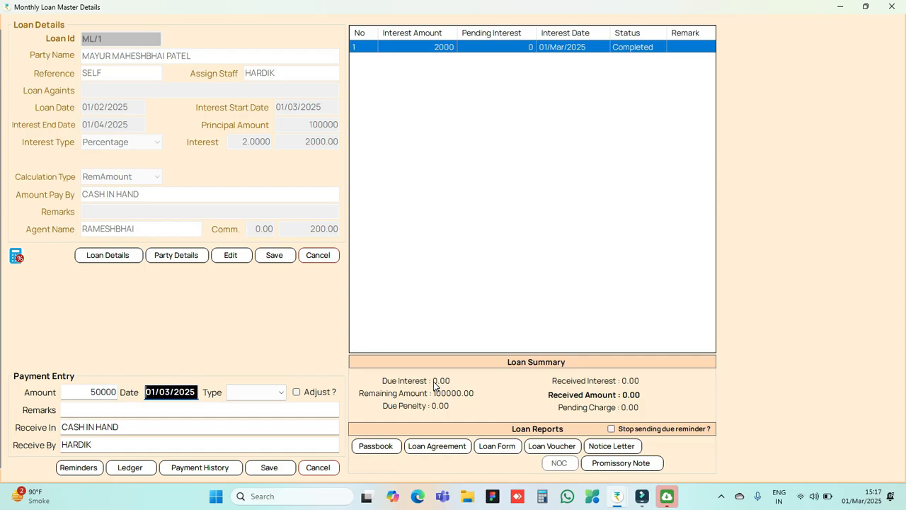
key(Tab)
key(Down)
key(Down)
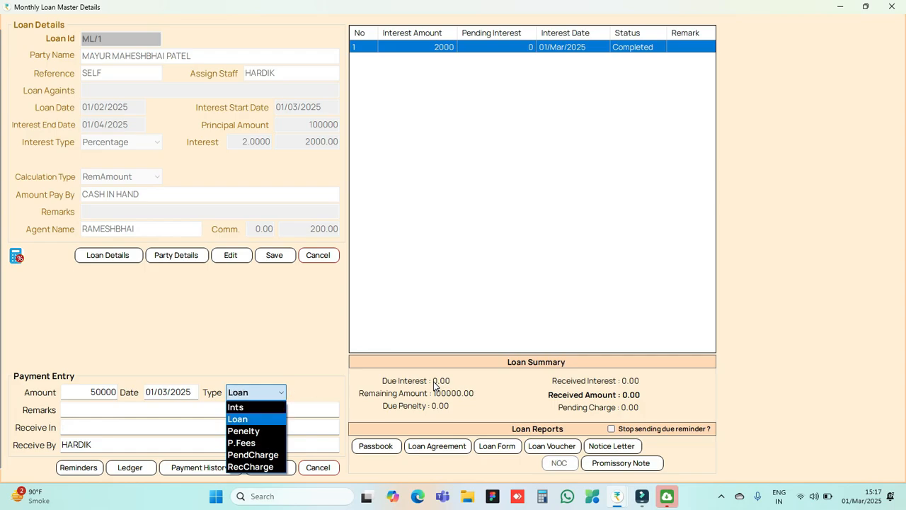
key(Return)
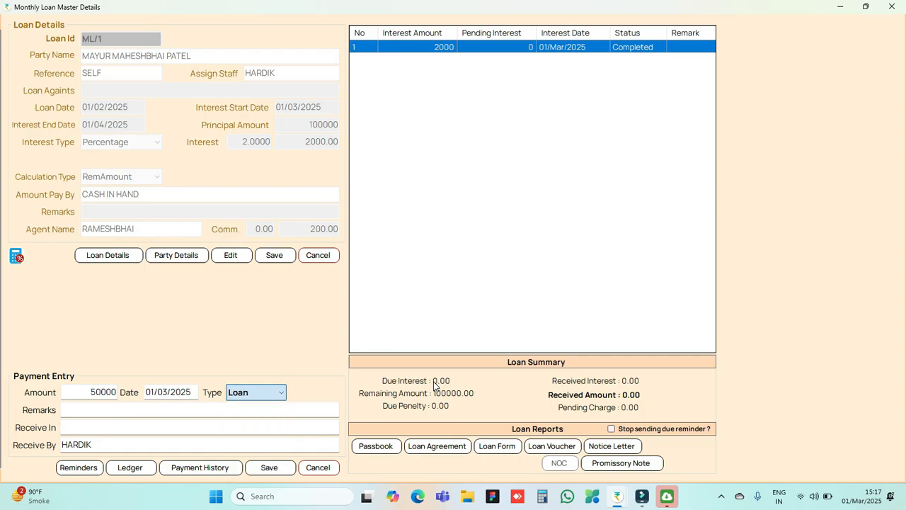
- Leave the remarks of the 50000 payment blank, receive it in CASH IN HAND, and keep the same receiving staff member
key(Return)
key(Return)
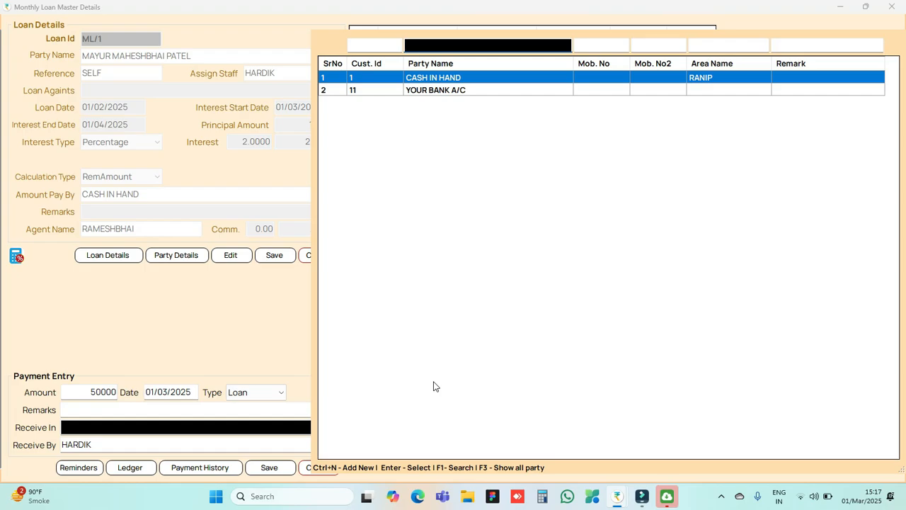
key(Return)
key(Return)
key(Return)
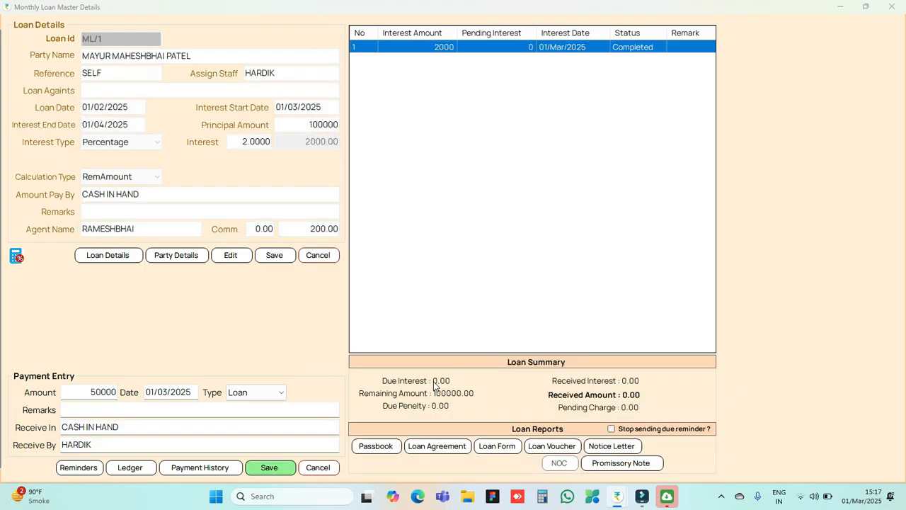
- Save and confirm the 50000 principal payment, and select the 01/Apr/2025 row in the interest schedule
key(Return)
key(Return)
key(Return)
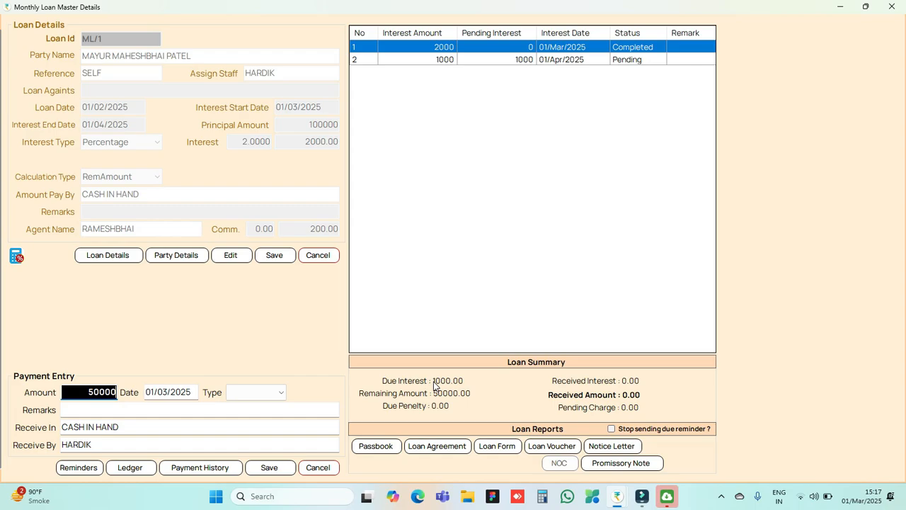
click(568, 61)
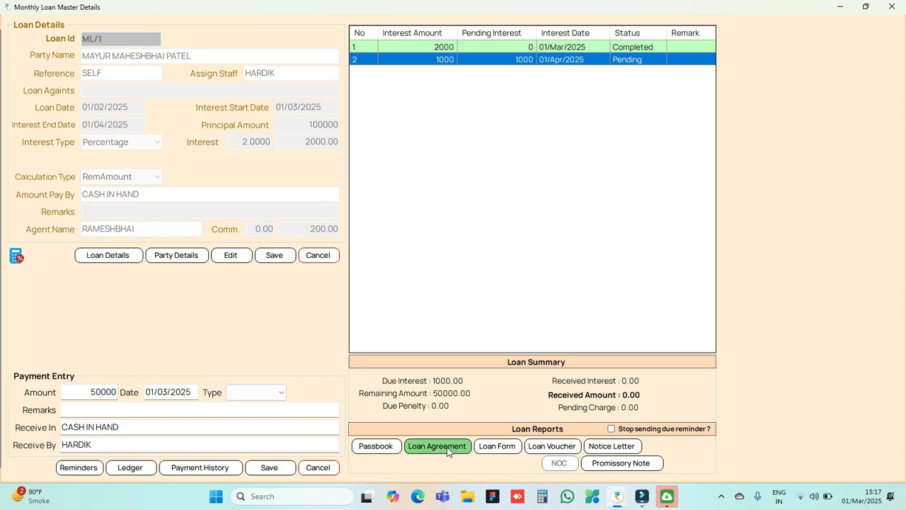
- Preview the loan form with photos included, examine its customer, loan, witness, bank and signature sections, and close the report
click(498, 449)
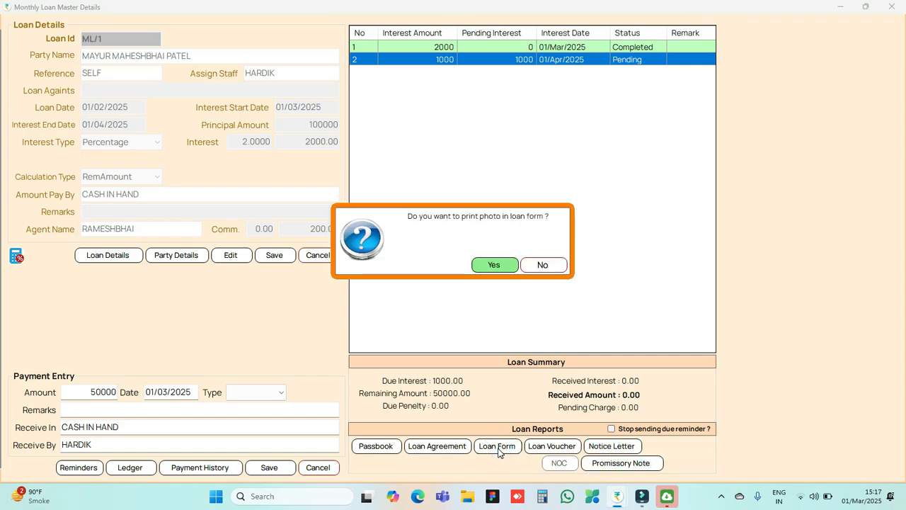
click(485, 264)
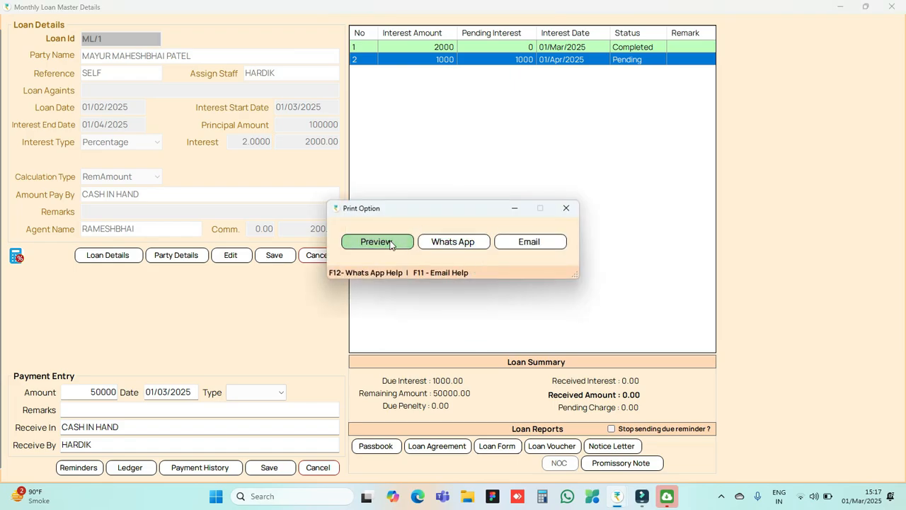
click(389, 241)
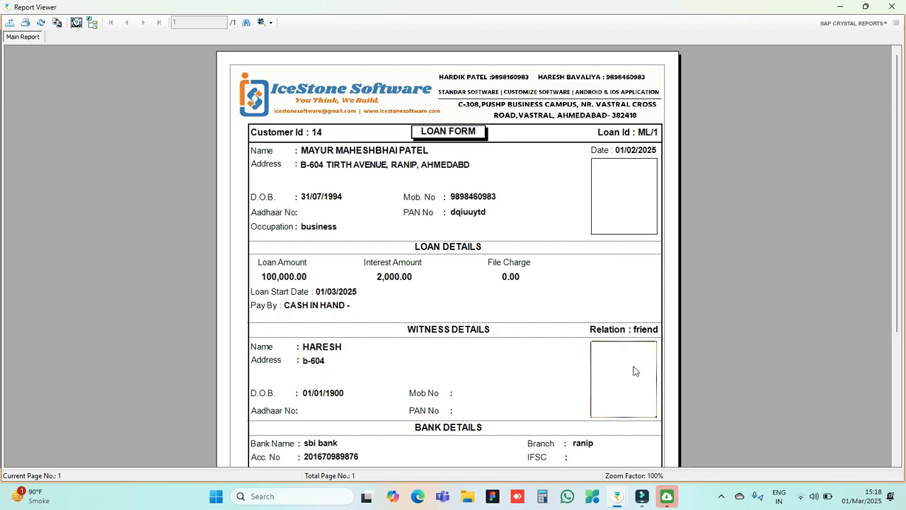
click(530, 377)
scroll(531, 381, down, 5)
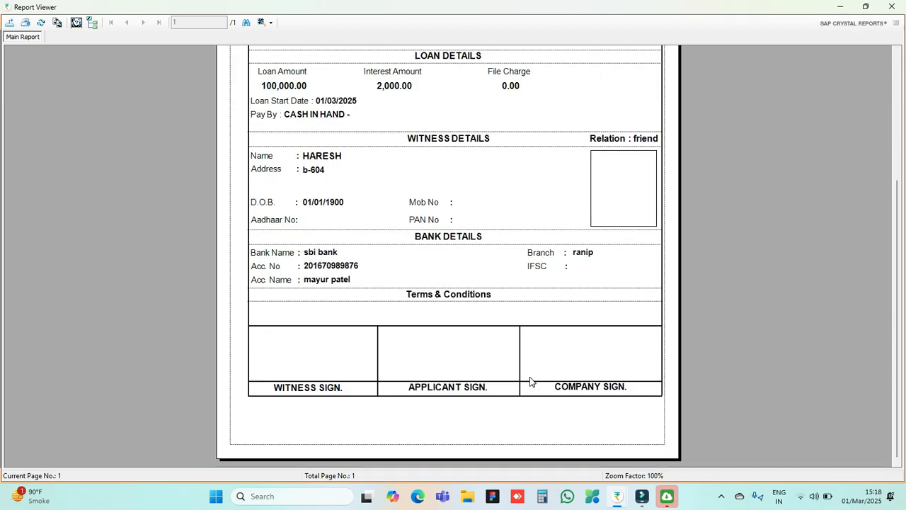
click(436, 315)
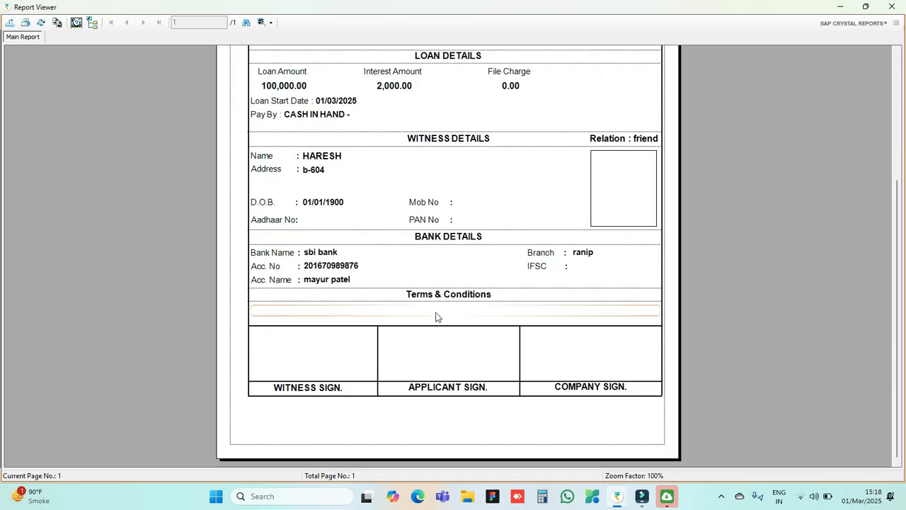
scroll(436, 313, up, 5)
key(Escape)
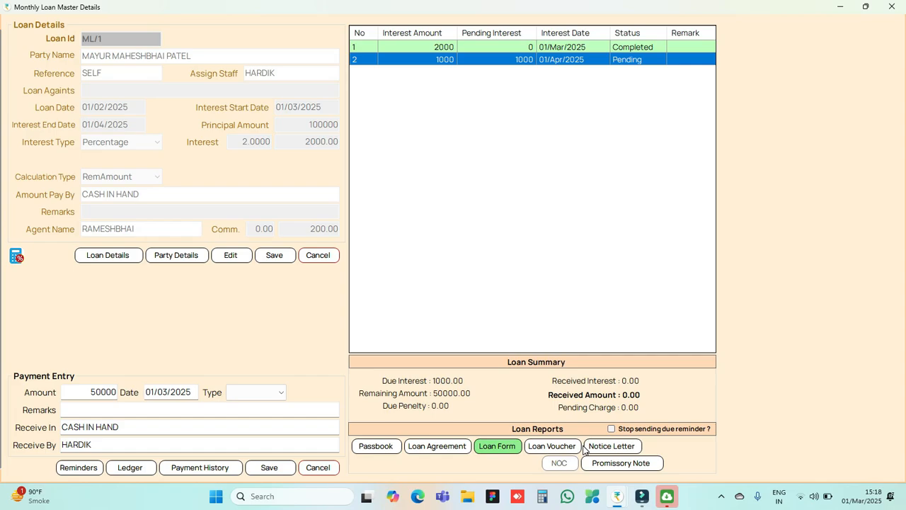
- Open the loan voucher report and return to the dashboard
click(554, 445)
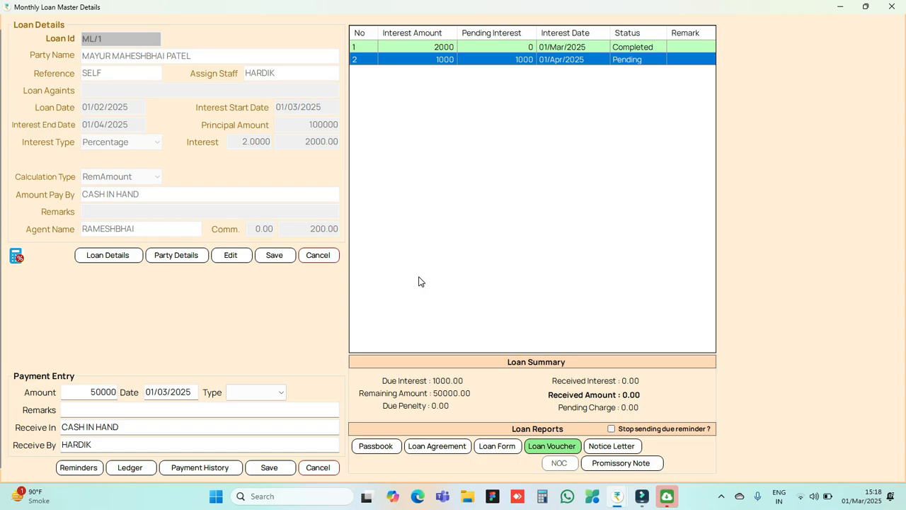
key(Escape)
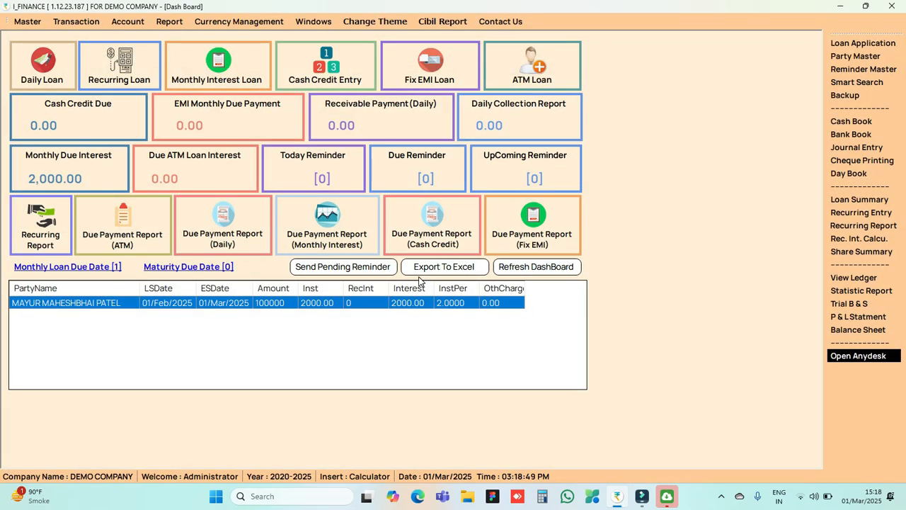